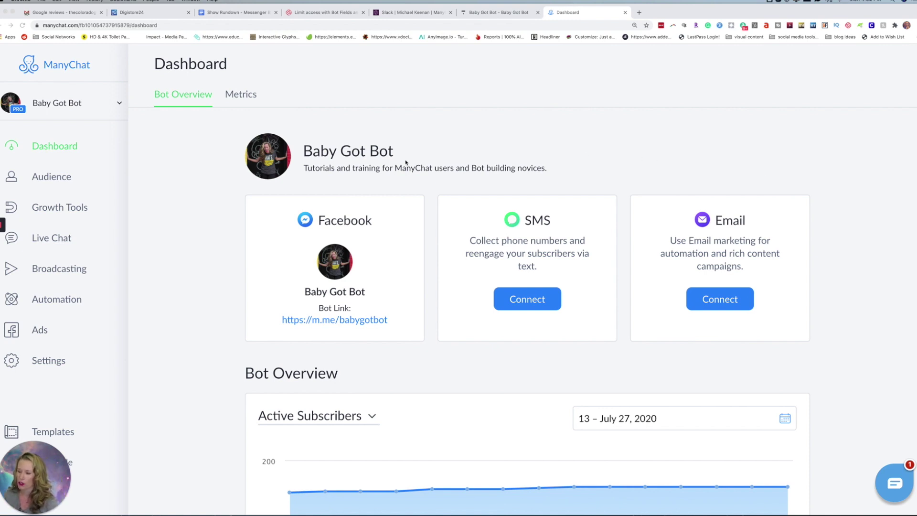
# Open Default Reply from the Messenger settings to see its 53 sends and current flow
pyautogui.click(46, 362)
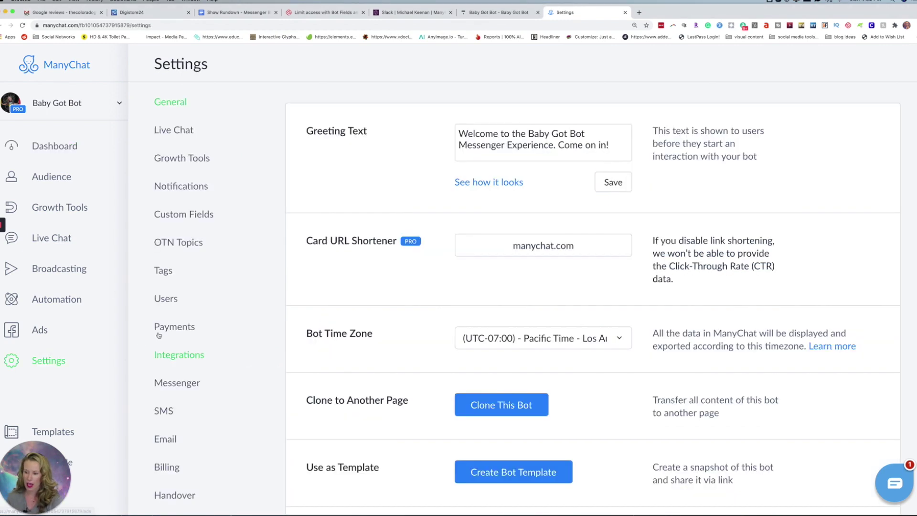
pyautogui.click(187, 383)
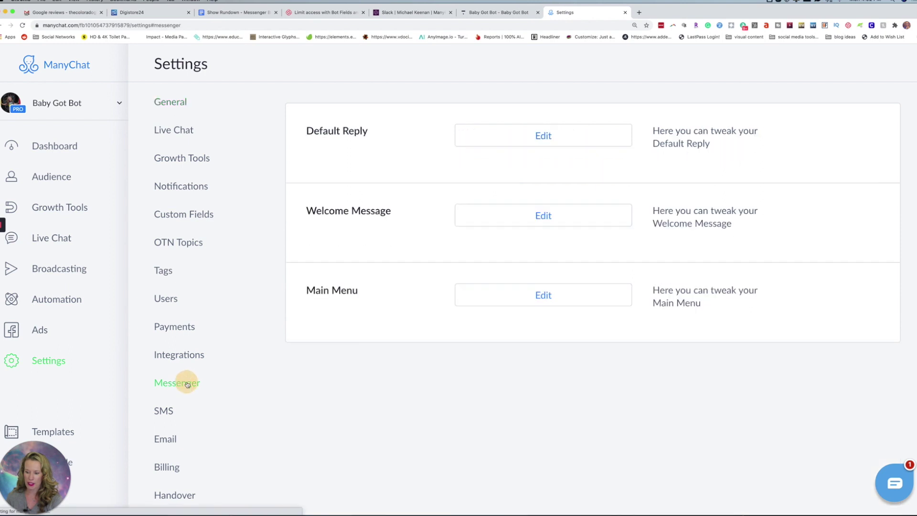
pyautogui.click(543, 138)
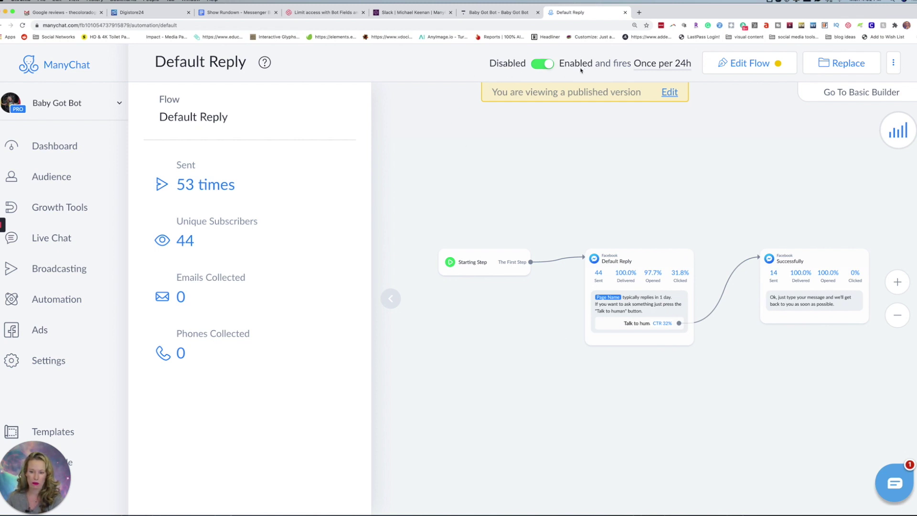
# Keep the Default Reply frequency set to Once per 24h
pyautogui.click(670, 65)
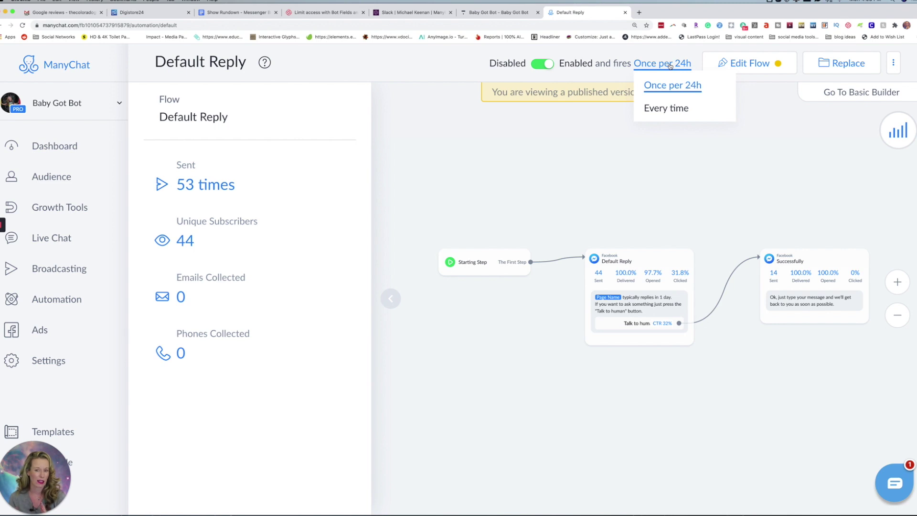
pyautogui.click(668, 87)
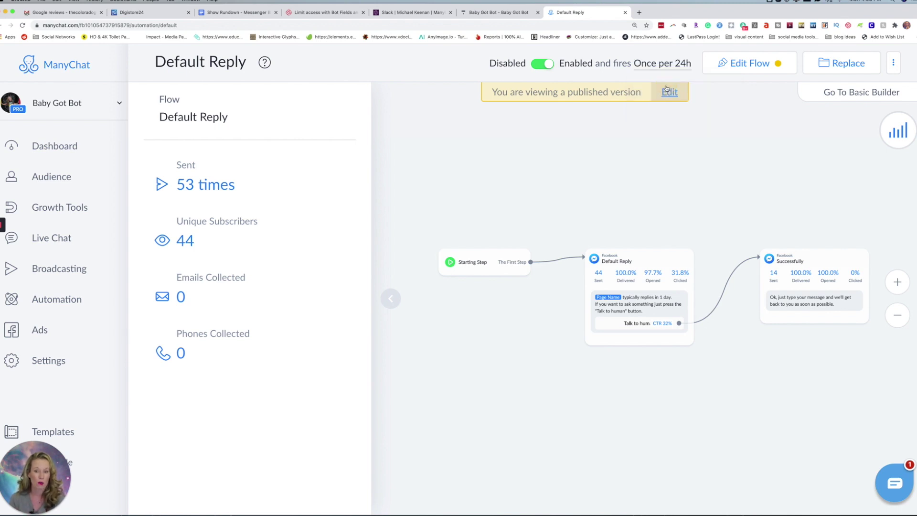
# Enter edit mode for the Default Reply flow and start a text block in its step
pyautogui.click(741, 67)
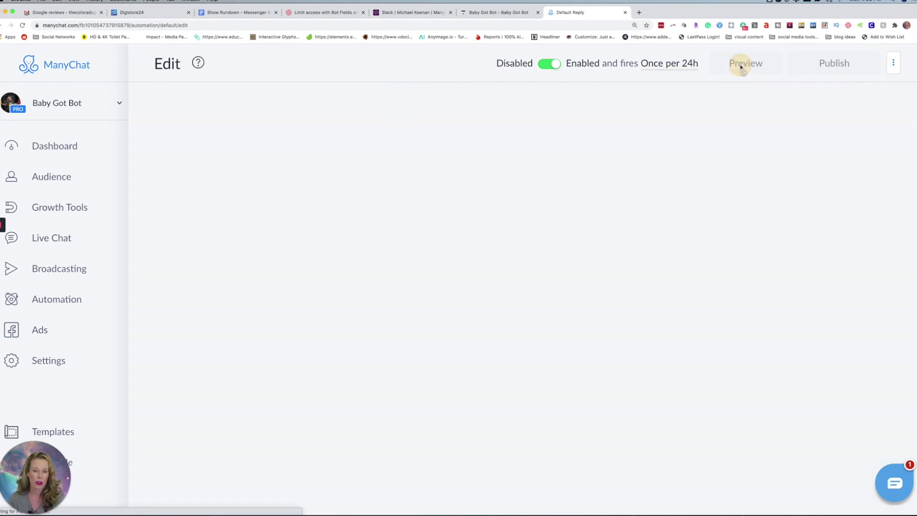
pyautogui.scroll(-3, 460, 199)
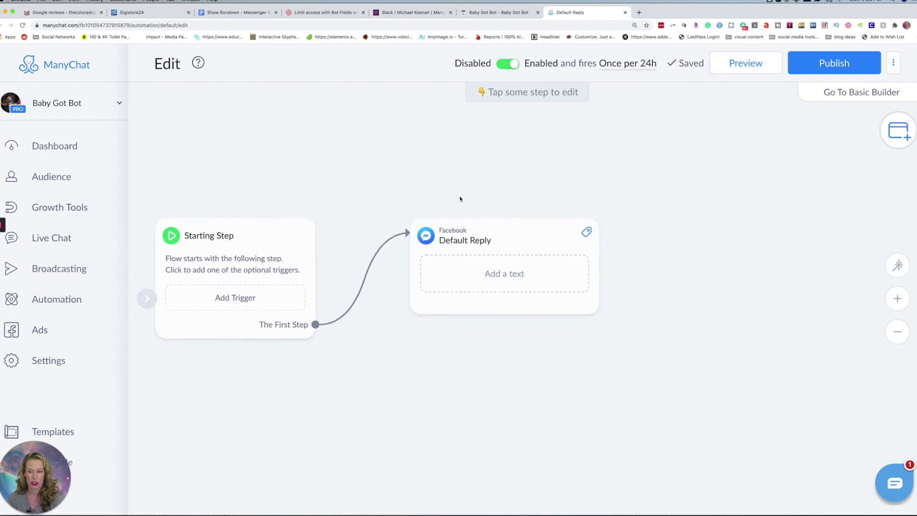
pyautogui.moveTo(461, 199); pyautogui.dragTo(635, 184)
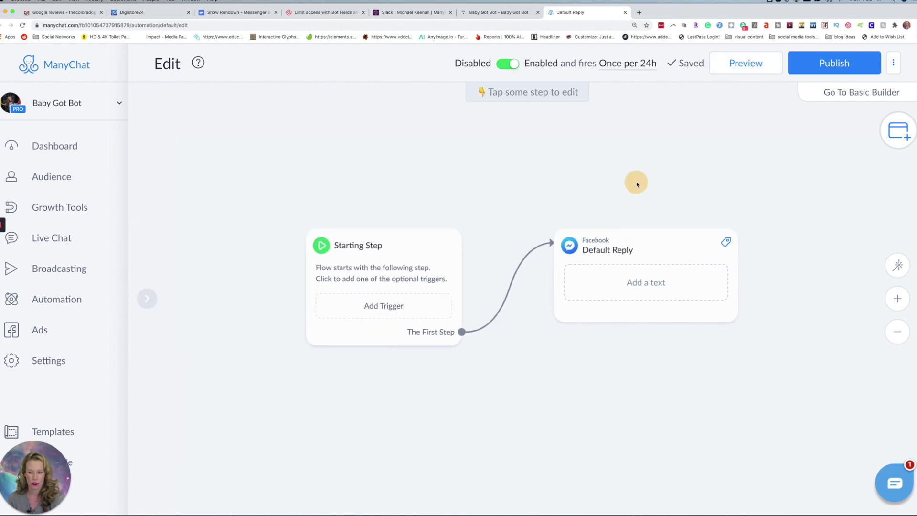
pyautogui.click(646, 282)
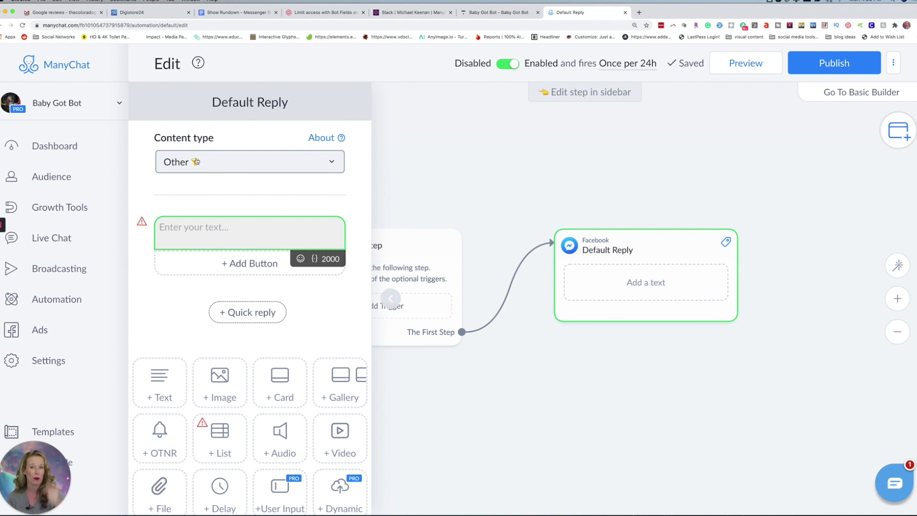
# Paste the prepared reply after the Page Name field and remove the extra space
pyautogui.click(205, 229)
pyautogui.write('Page Name typically replies in 1 day. If you want to ask something just press the "Talk to human" button.')
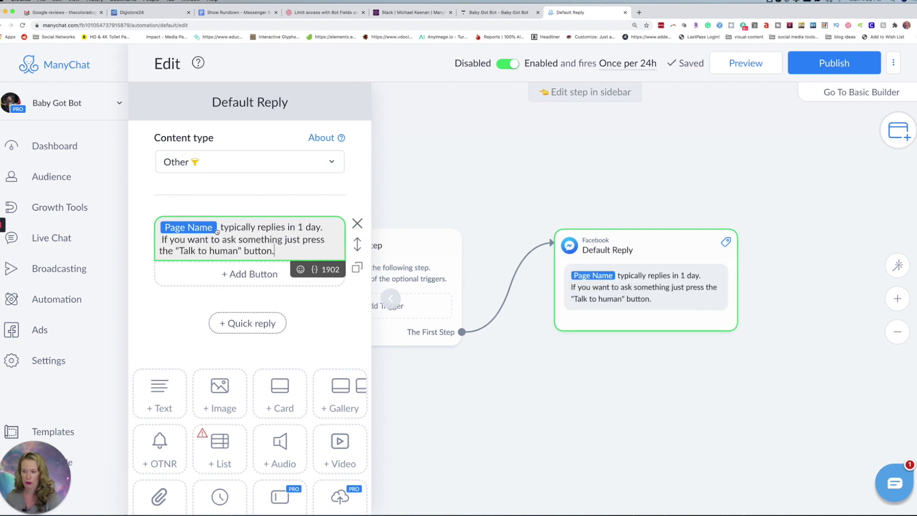
pyautogui.click(221, 228)
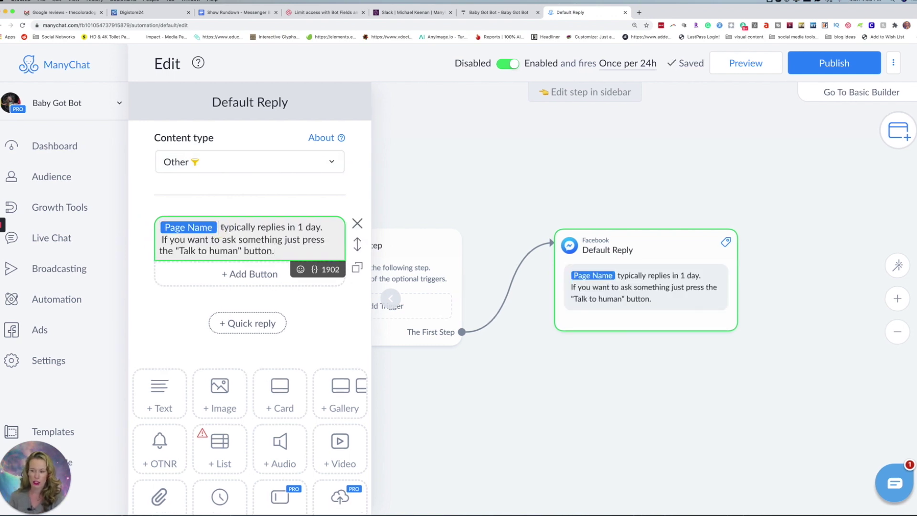
pyautogui.click(315, 270)
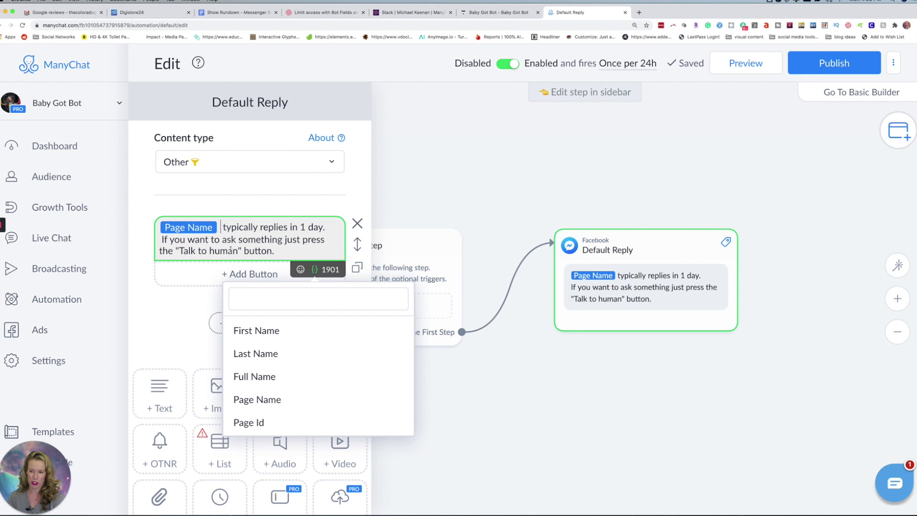
pyautogui.click(219, 222)
pyautogui.press('BackSpace')
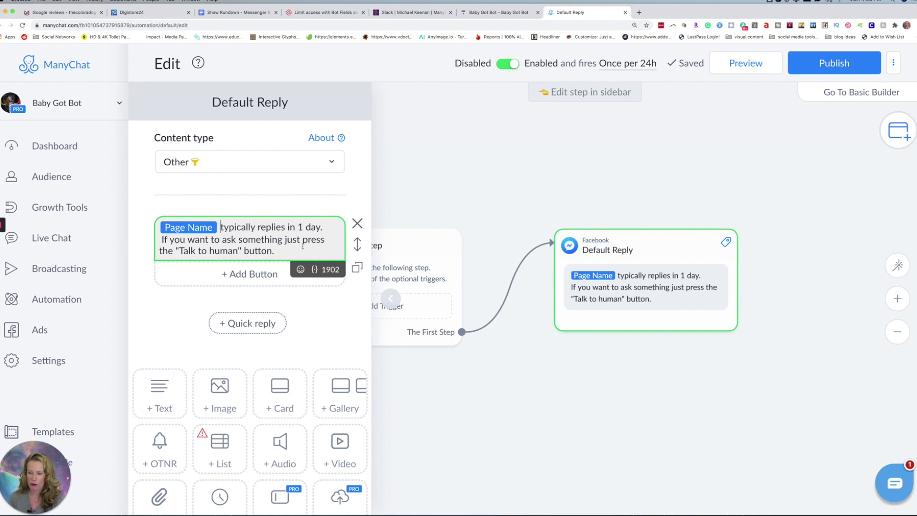
# Add a 'Talk to Human' button under the Default Reply message
pyautogui.click(249, 274)
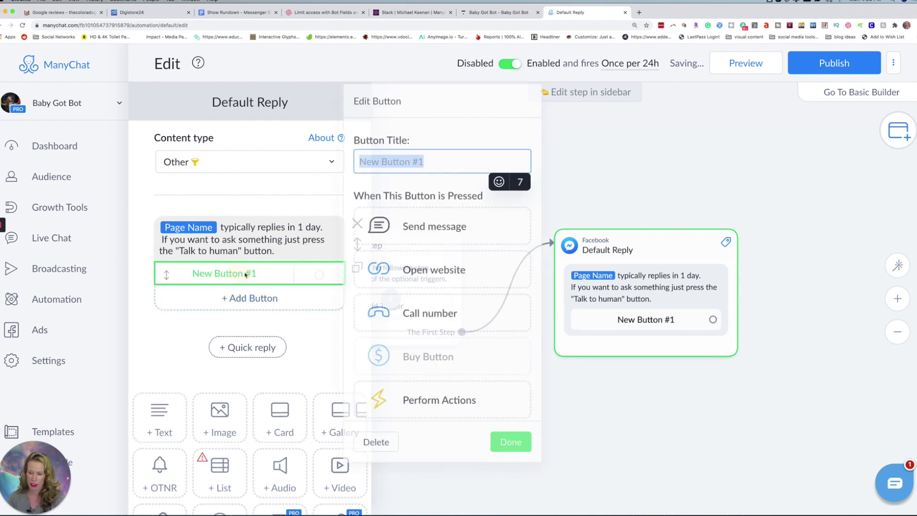
pyautogui.write('Talk')
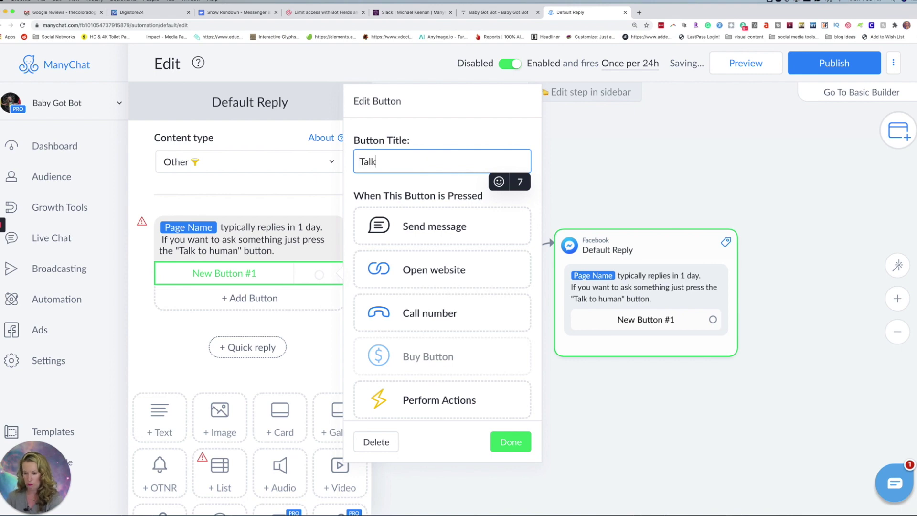
pyautogui.write(' to Human')
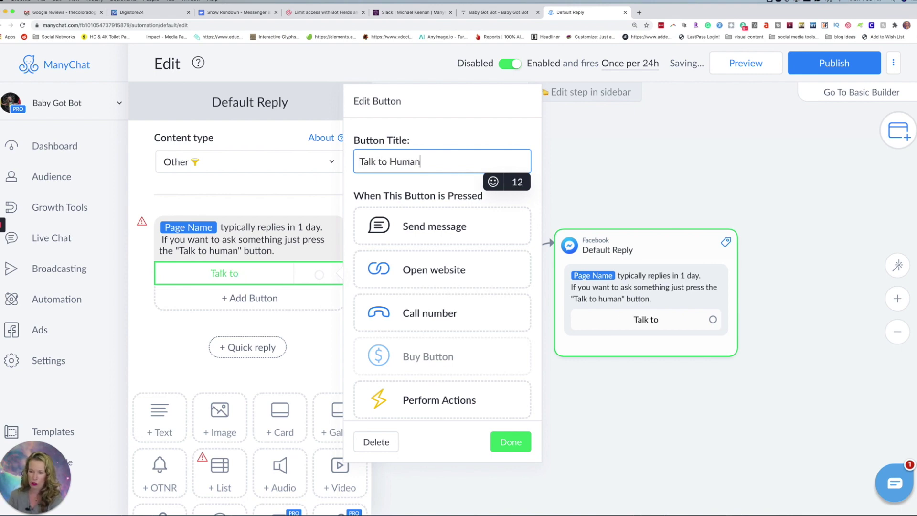
pyautogui.click(507, 443)
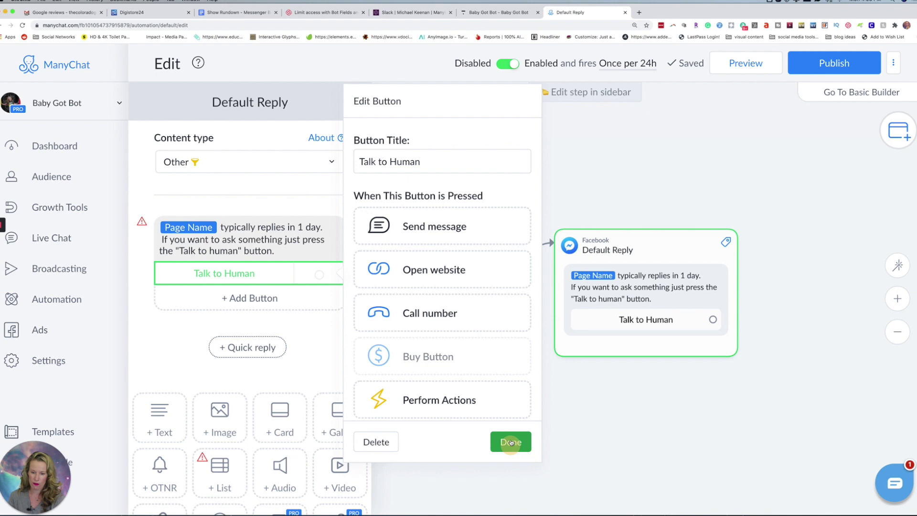
pyautogui.moveTo(805, 284); pyautogui.dragTo(650, 215)
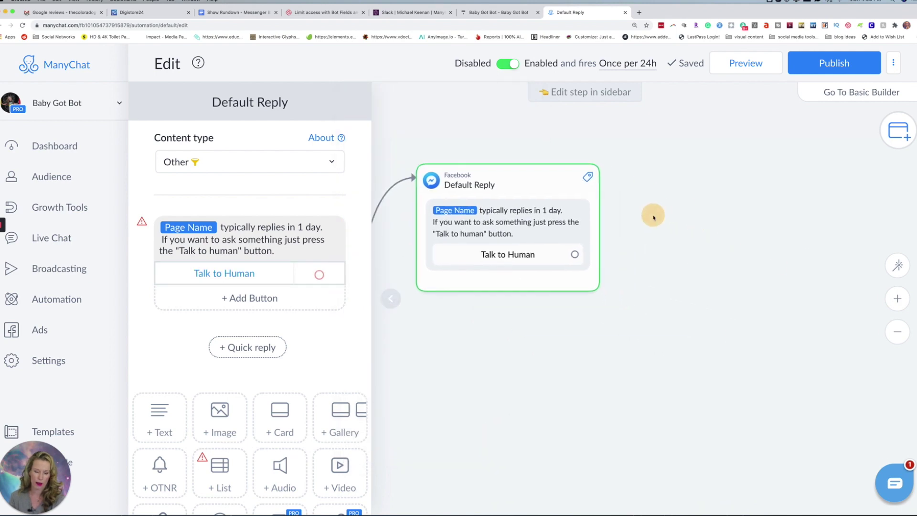
pyautogui.scroll(5, 563, 254)
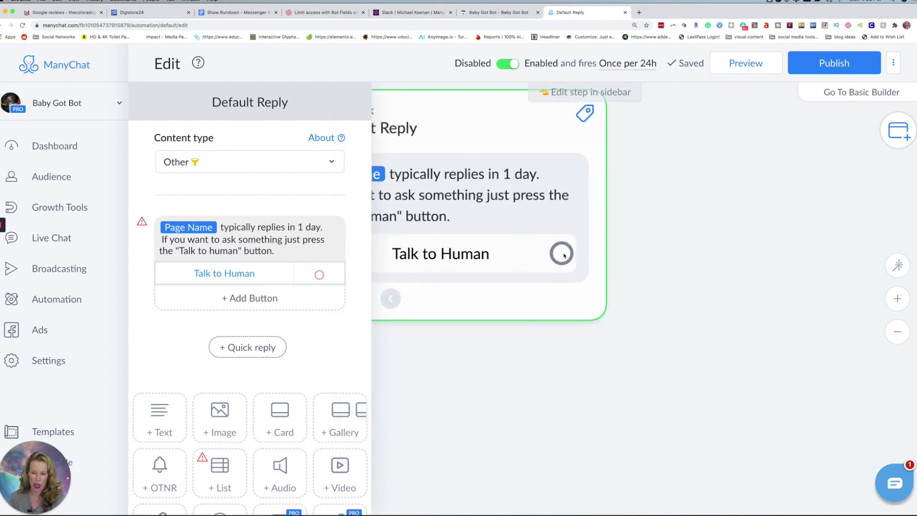
# Link the Talk to Human button to a new message step with content type Other
pyautogui.moveTo(562, 253); pyautogui.dragTo(750, 185)
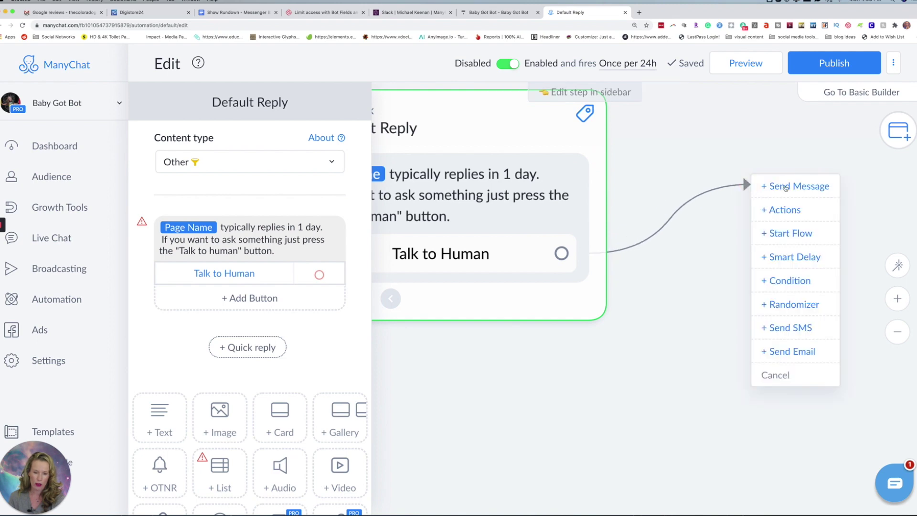
pyautogui.click(809, 186)
pyautogui.click(180, 163)
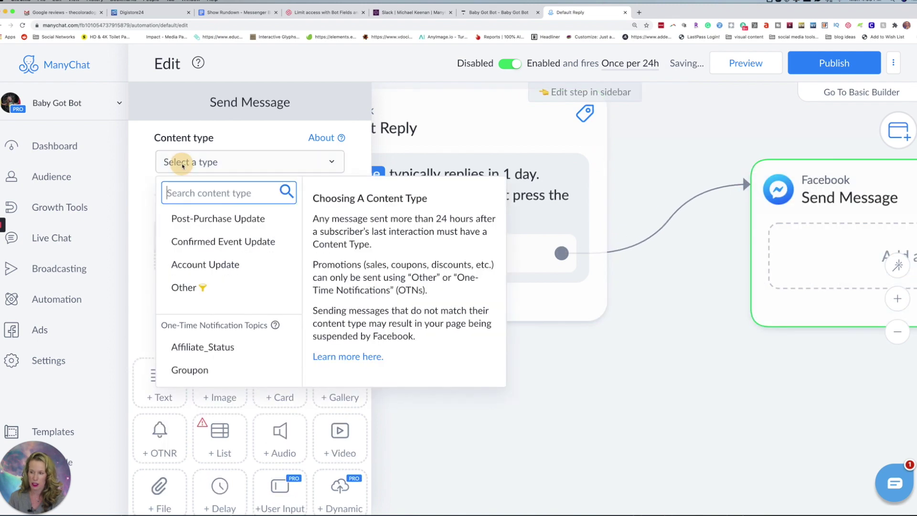
pyautogui.click(178, 287)
# Write 'No problem' plus the First Name field, then paste the rest of the reply
pyautogui.click(185, 234)
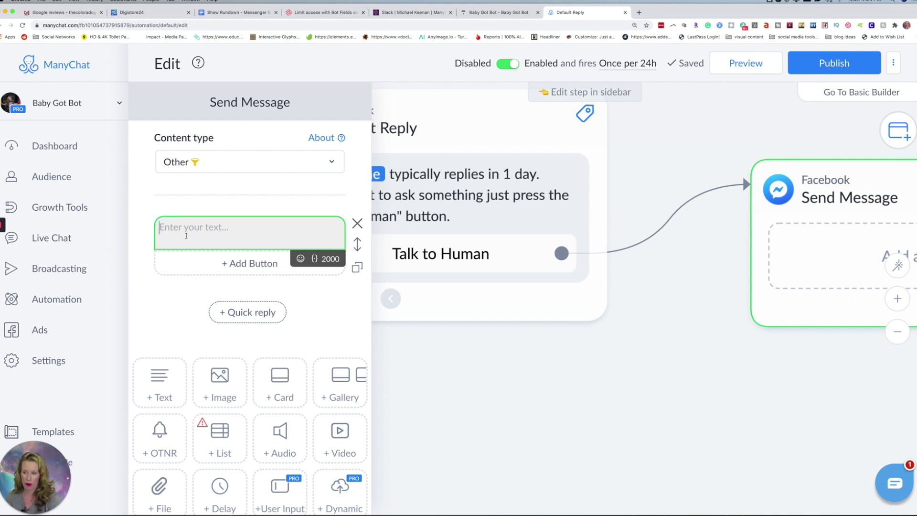
pyautogui.write('No problem')
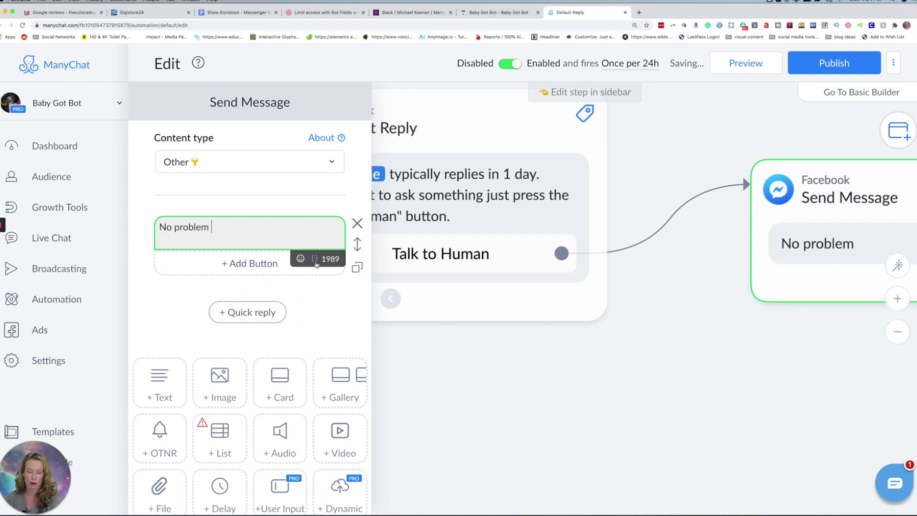
pyautogui.click(315, 258)
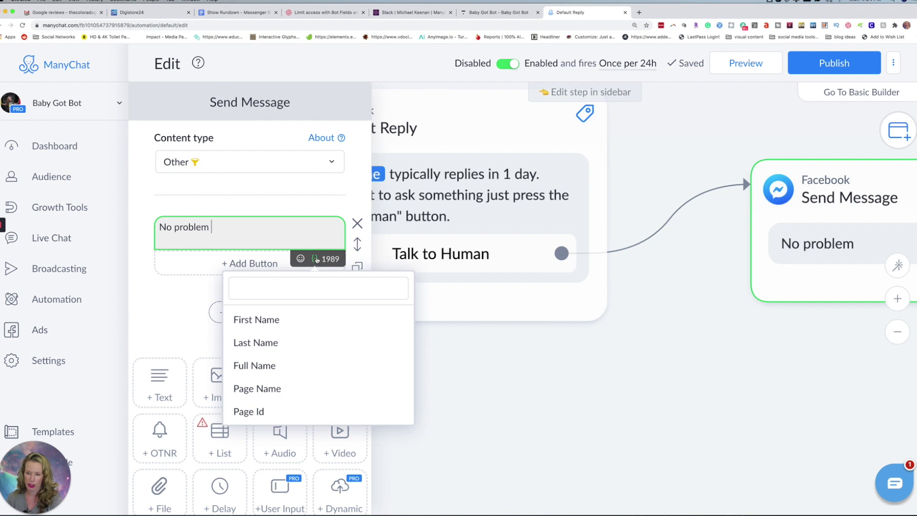
pyautogui.click(260, 320)
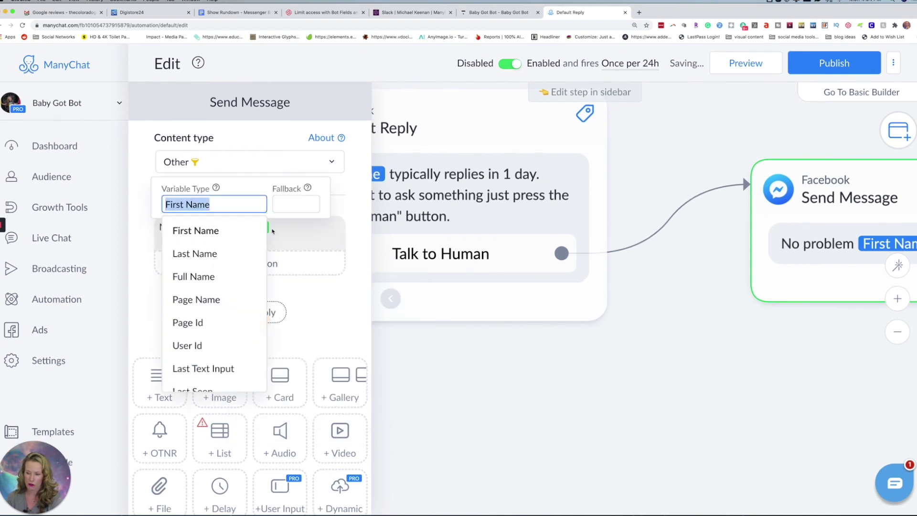
pyautogui.click(273, 231)
pyautogui.write(', Go ahead and type whatever you need help with below and someone will get back to you shortly.')
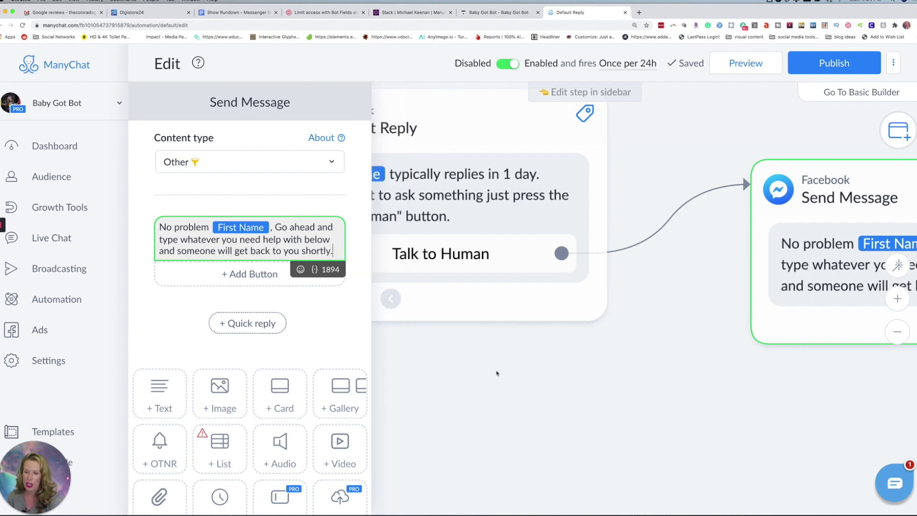
# Continue the message into a new Actions step that marks the conversation as Open
pyautogui.scroll(-3, 175, 315)
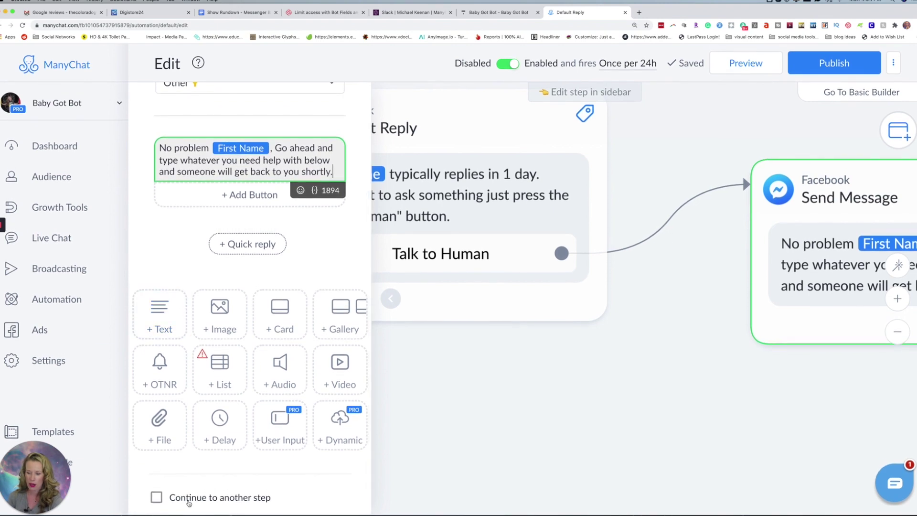
pyautogui.click(156, 497)
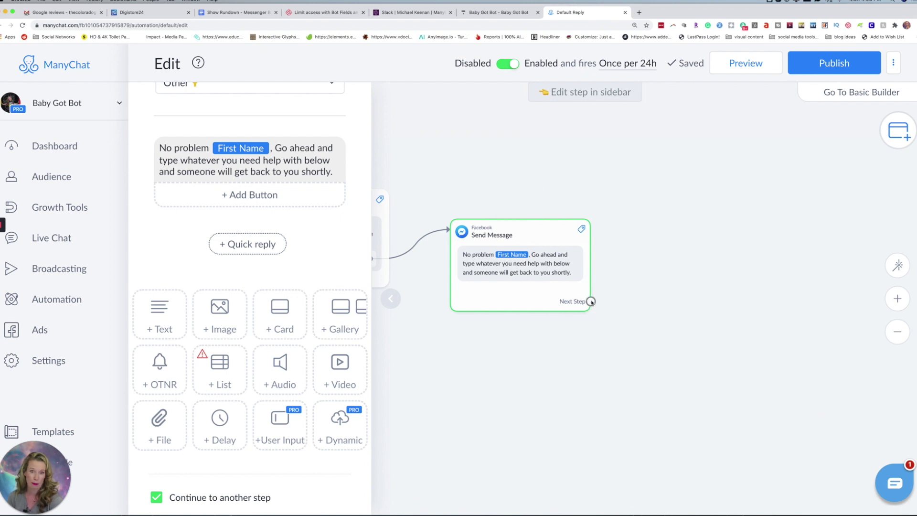
pyautogui.moveTo(591, 302); pyautogui.dragTo(684, 219)
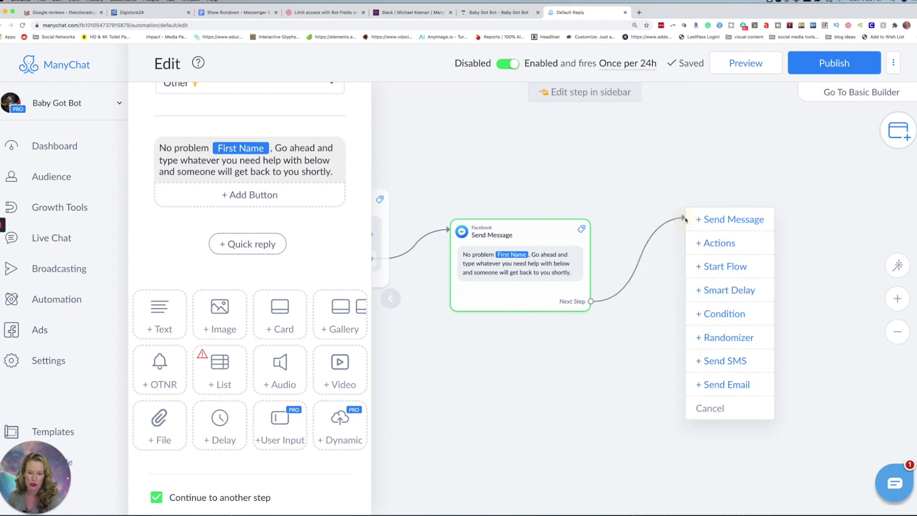
pyautogui.click(719, 243)
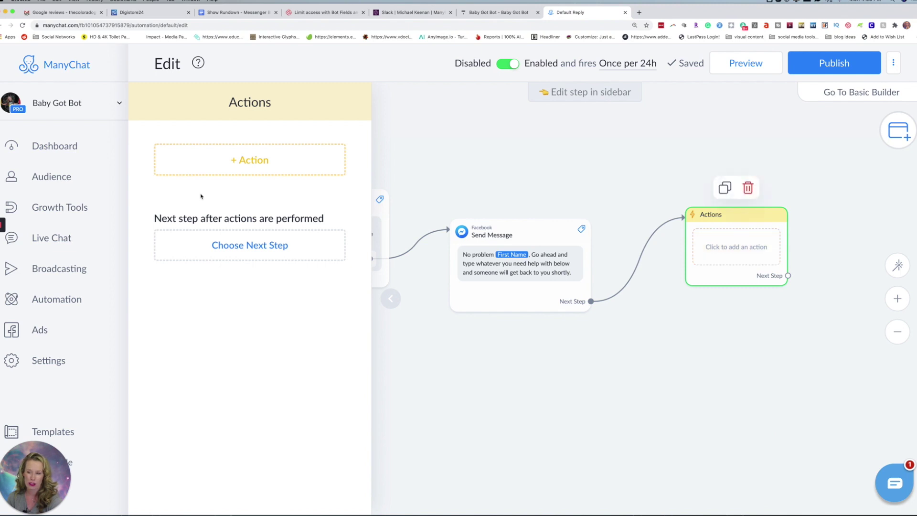
pyautogui.click(226, 167)
pyautogui.scroll(-2, 235, 266)
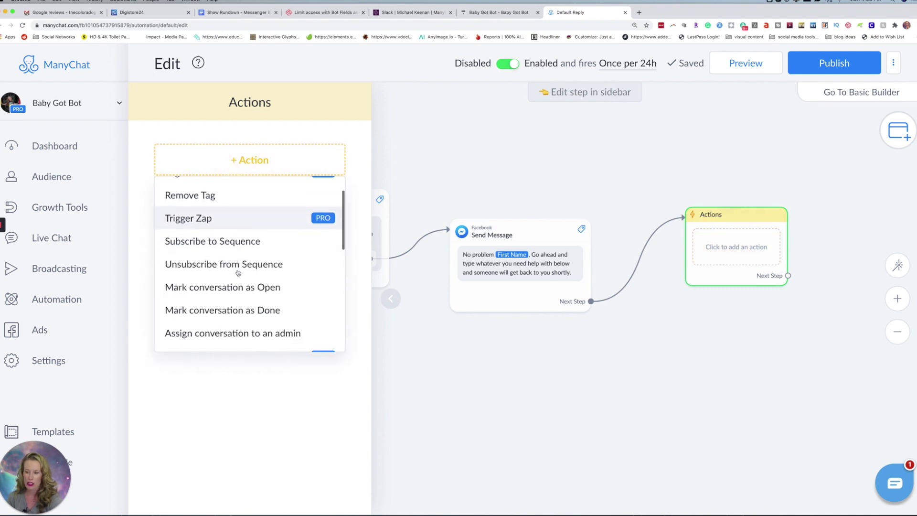
pyautogui.click(195, 289)
pyautogui.click(230, 201)
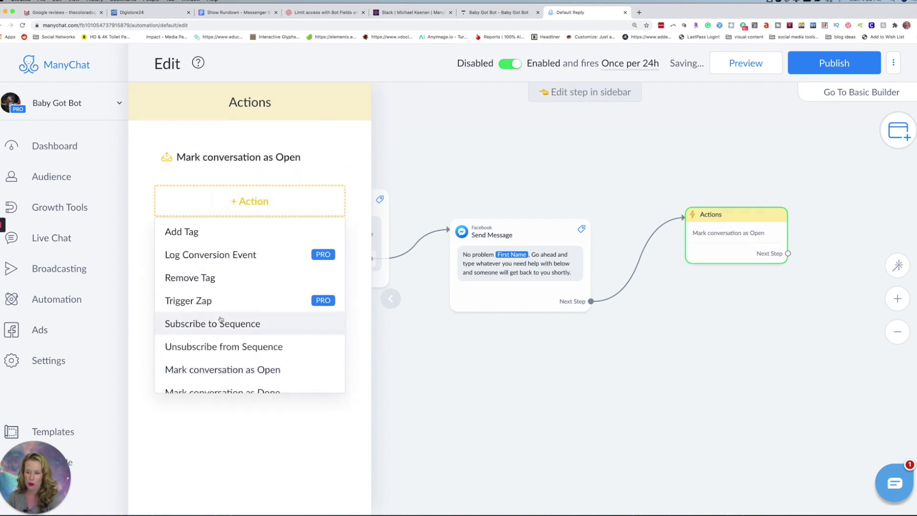
pyautogui.scroll(-2, 221, 319)
pyautogui.scroll(-1, 217, 324)
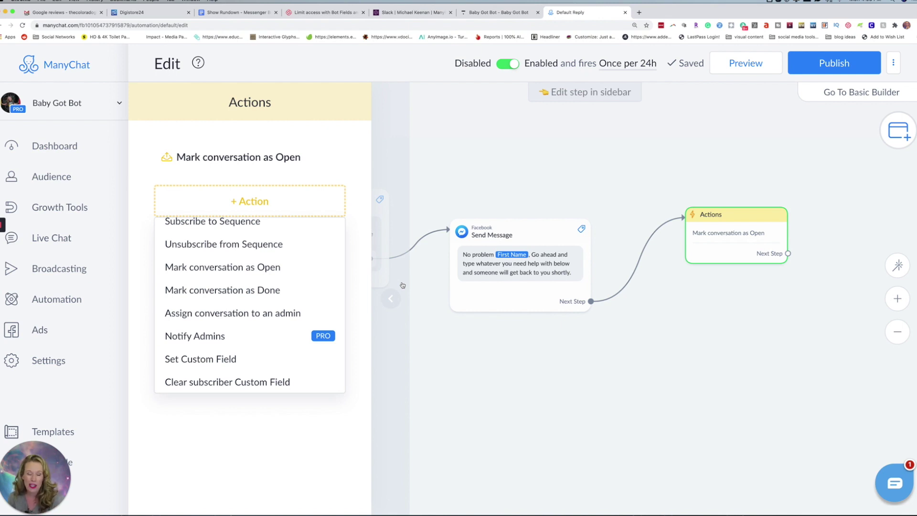
# Add Notify Admins: 'Would like to talk to a human. Notes in opened message.' via Messenger, not email
pyautogui.click(222, 336)
pyautogui.click(210, 210)
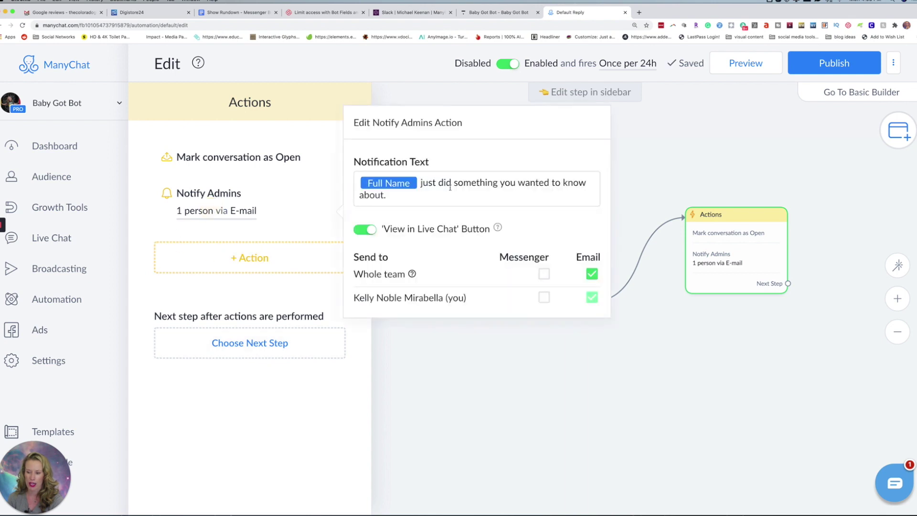
pyautogui.moveTo(420, 182); pyautogui.dragTo(487, 210)
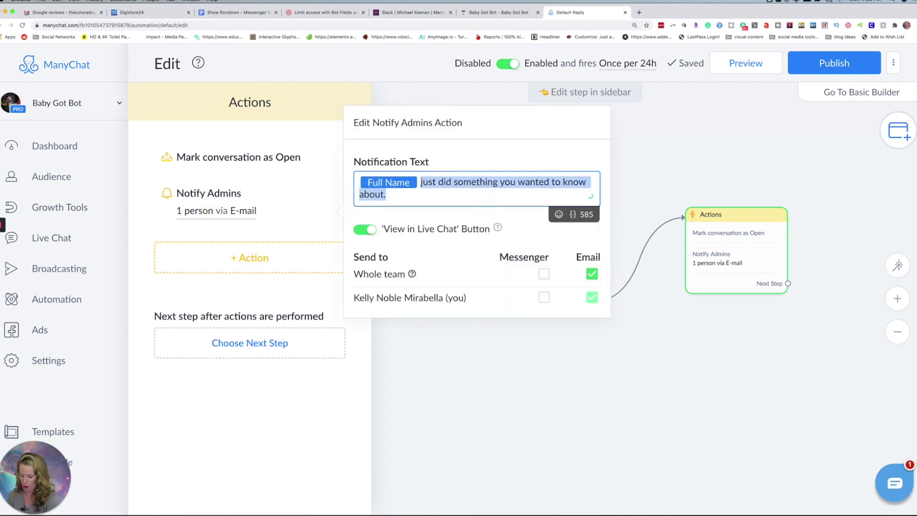
pyautogui.write('Would like to talk to a')
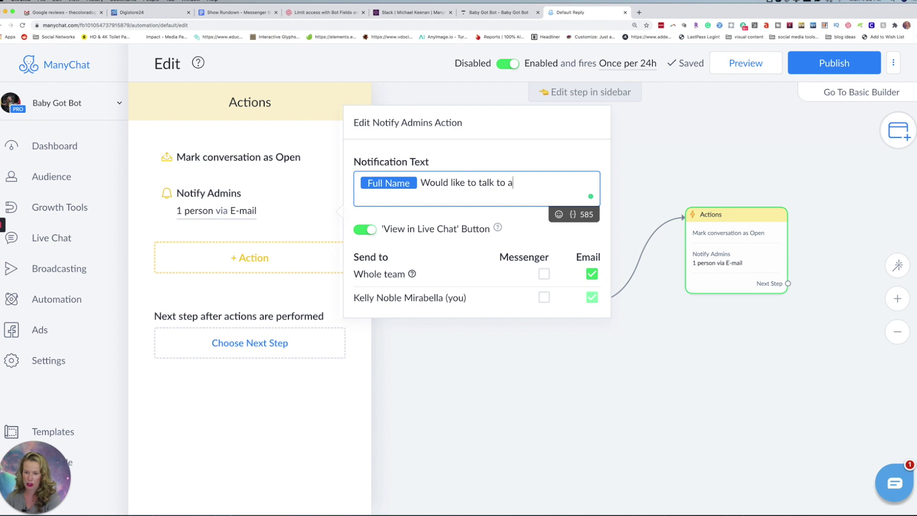
pyautogui.write(' human. Notes in opened message.')
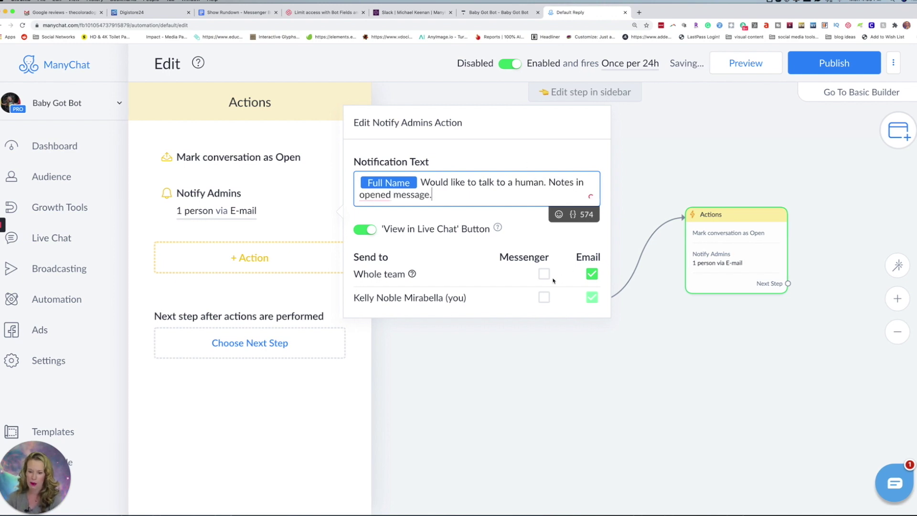
pyautogui.click(544, 297)
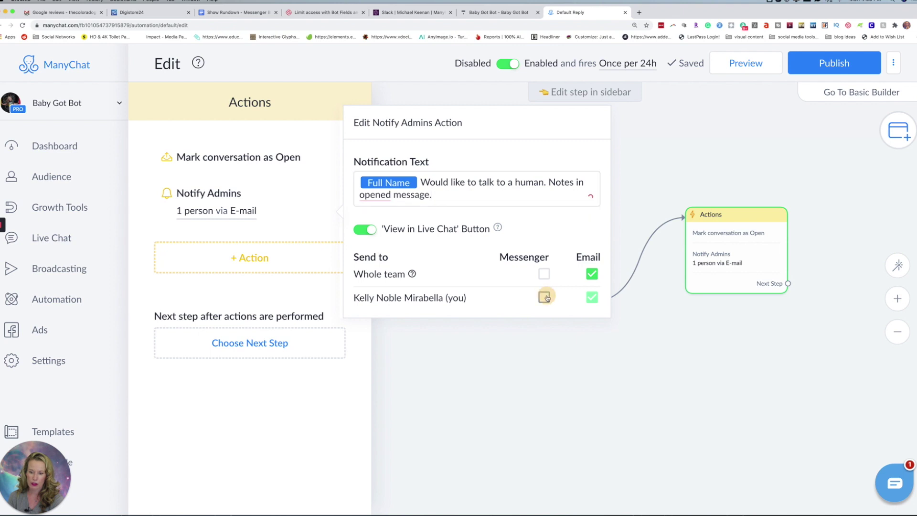
pyautogui.click(586, 273)
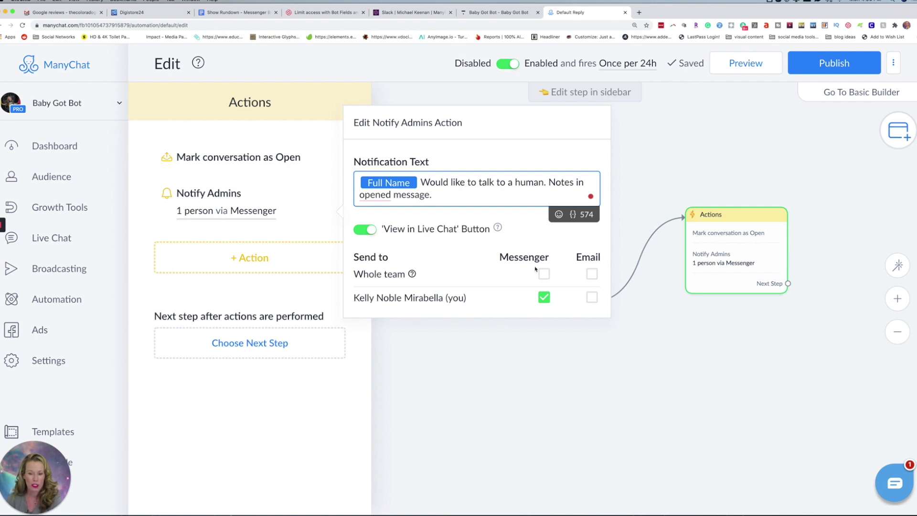
# Close the notification popup, publish the Default Reply flow, and close the Actions panel
pyautogui.click(634, 341)
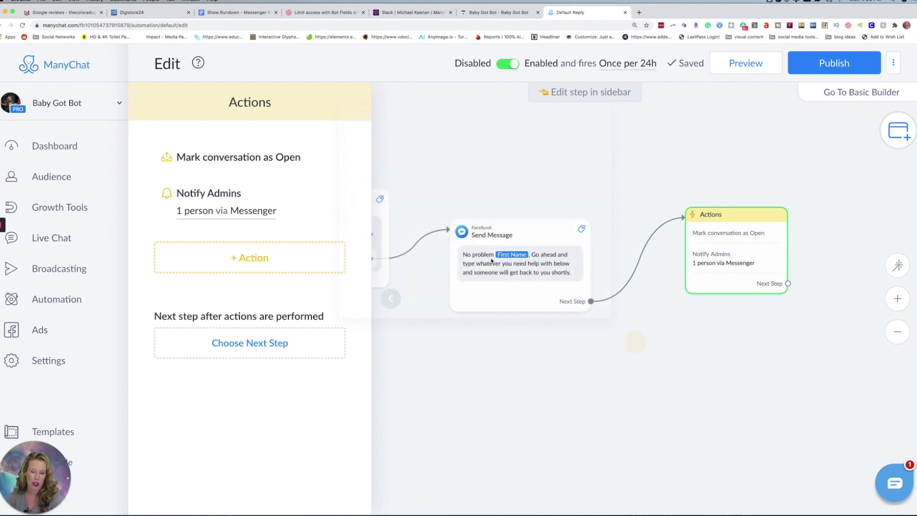
pyautogui.click(812, 65)
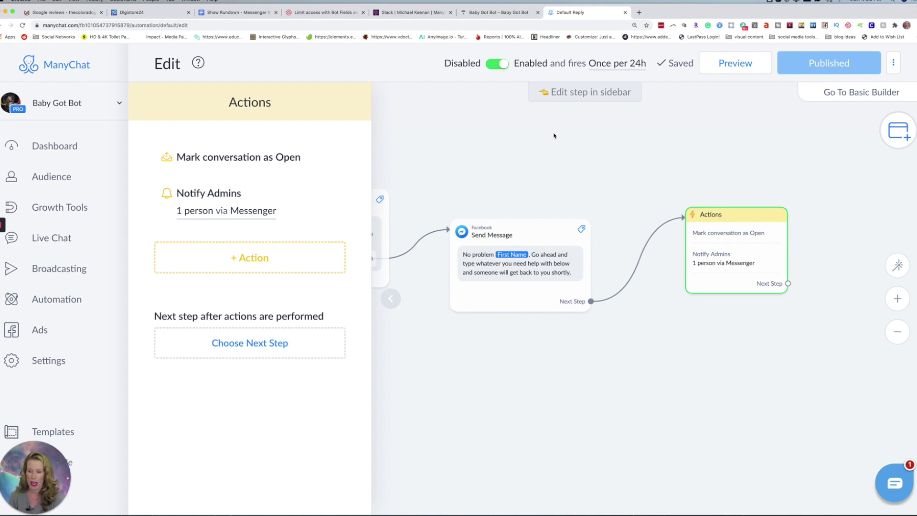
pyautogui.click(619, 153)
pyautogui.moveTo(766, 264)
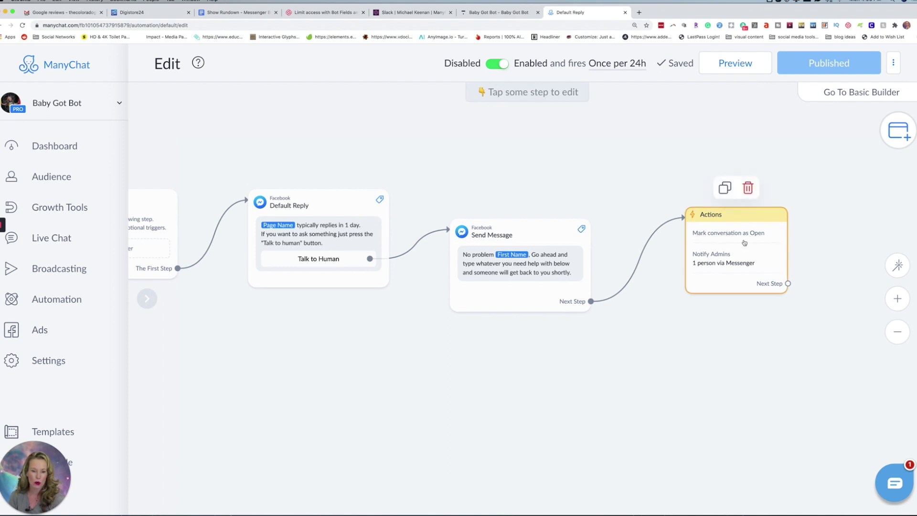
# Switch to the Live Chat page to check for open conversations
pyautogui.click(44, 241)
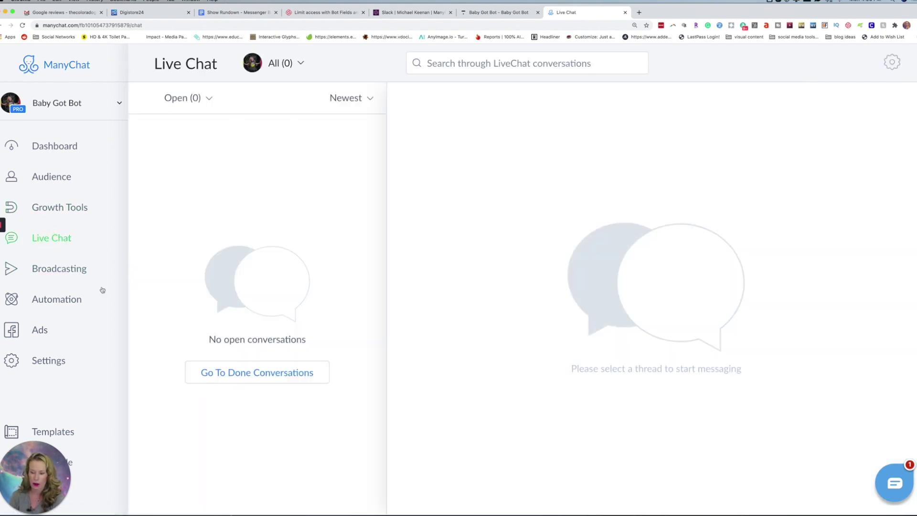